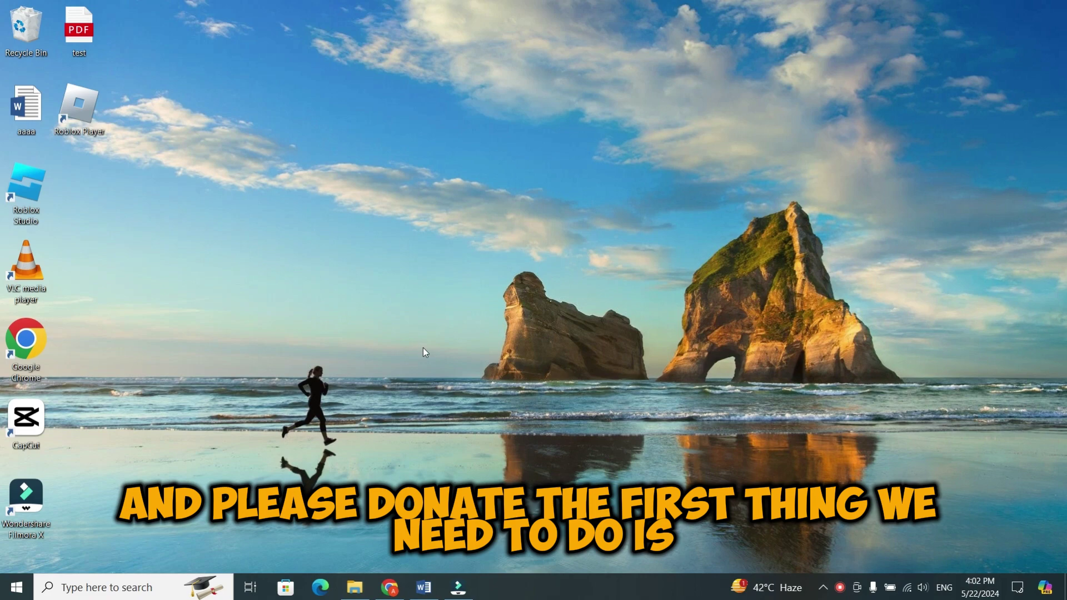
# - Bring up Chrome on the Roblox home page and go to Create
pyautogui.click(389, 586)
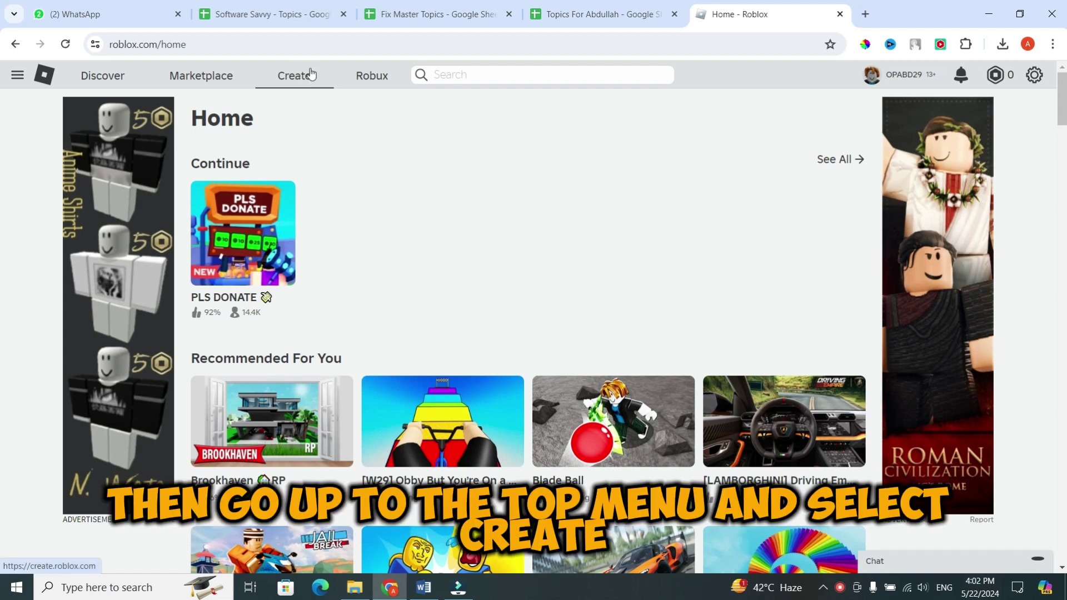
pyautogui.click(287, 73)
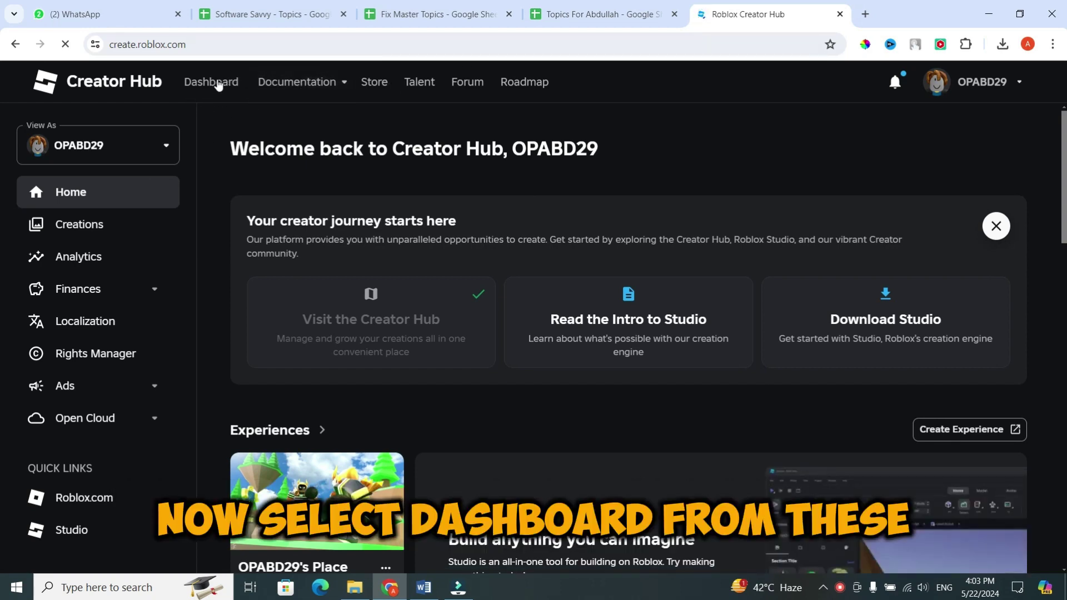
# - Open OPABD29's Place from the Dashboard's Creations list
pyautogui.click(204, 87)
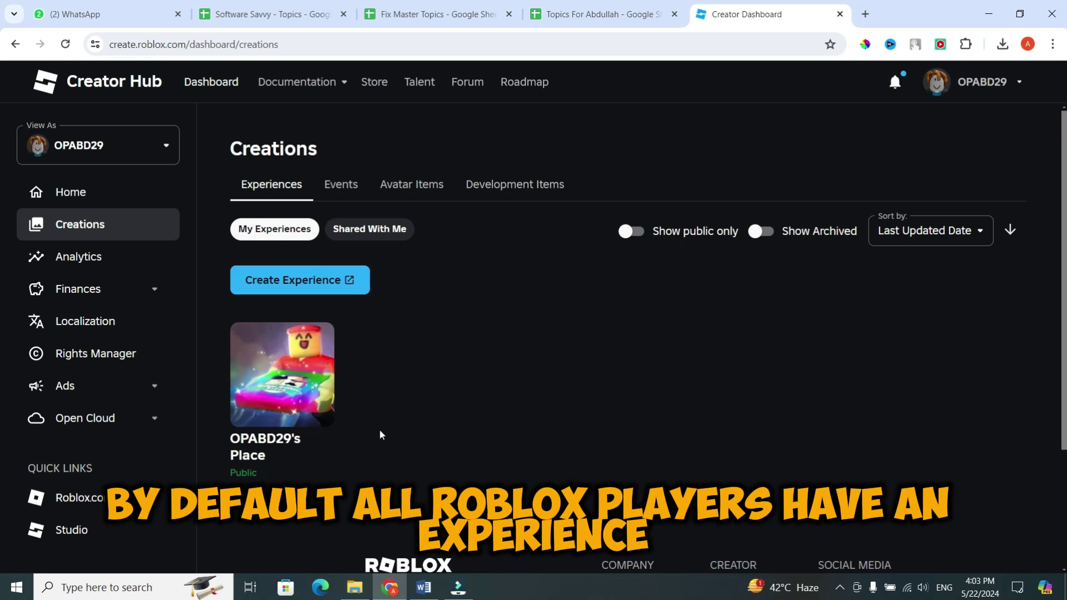
pyautogui.moveTo(281, 375)
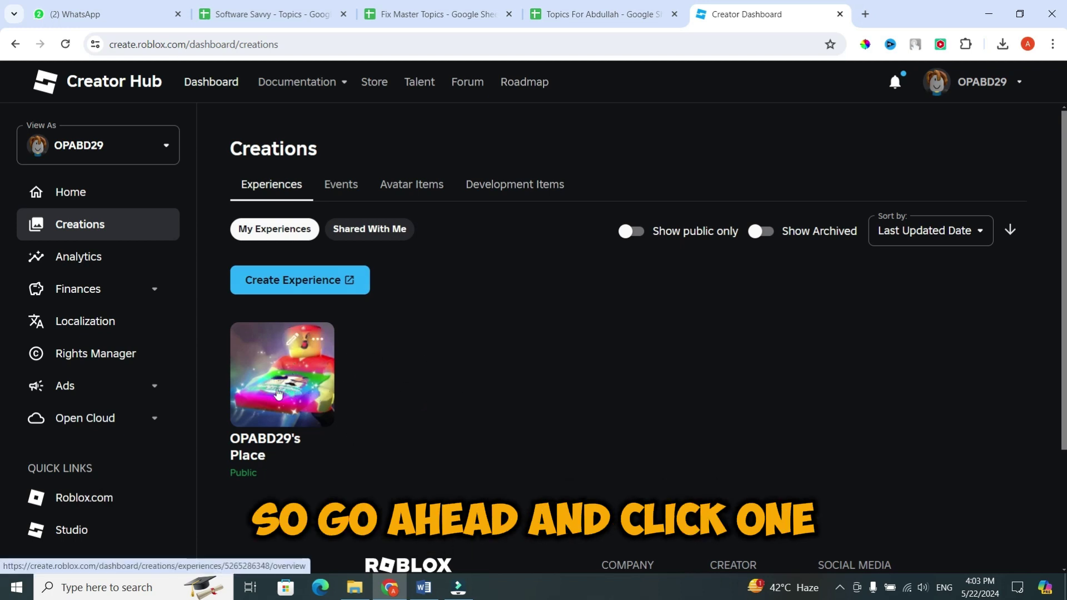
pyautogui.click(242, 475)
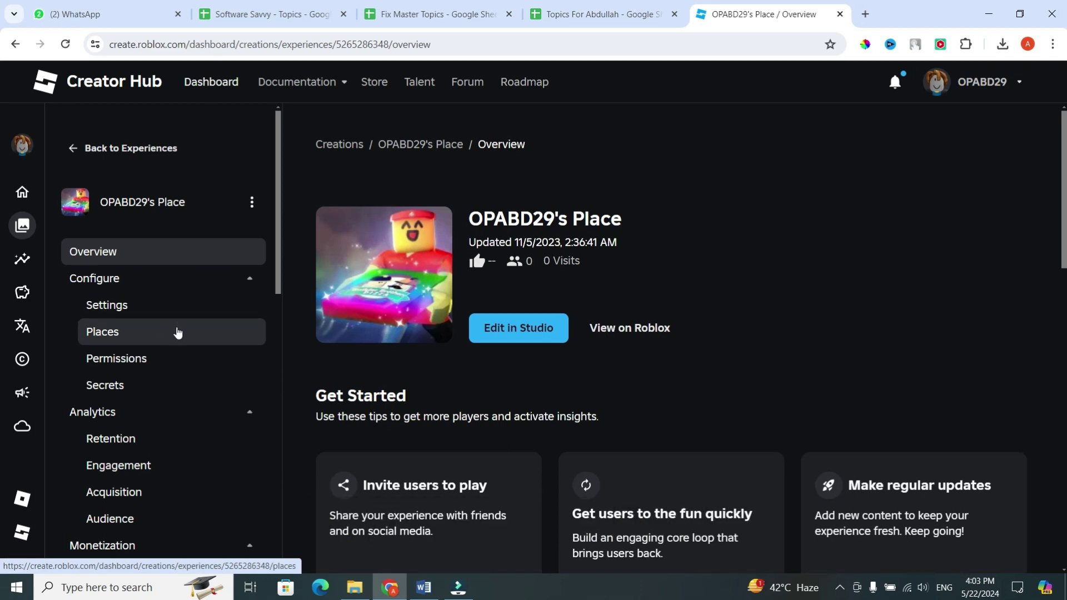
pyautogui.scroll(-2, 167, 325)
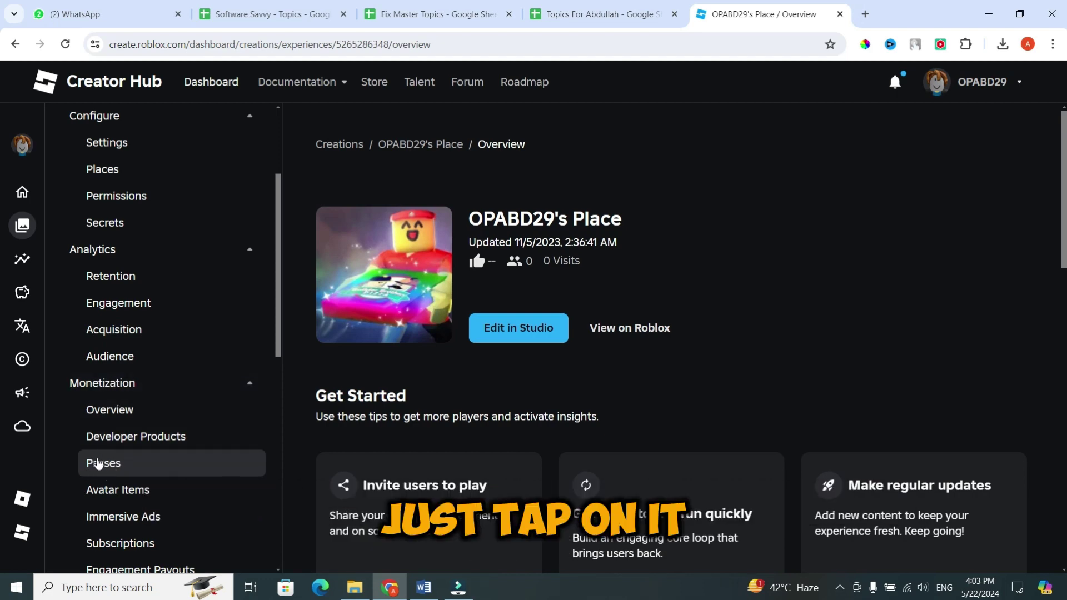
# - Go to Monetization > Passes for OPABD29's Place and start a new pass
pyautogui.click(104, 463)
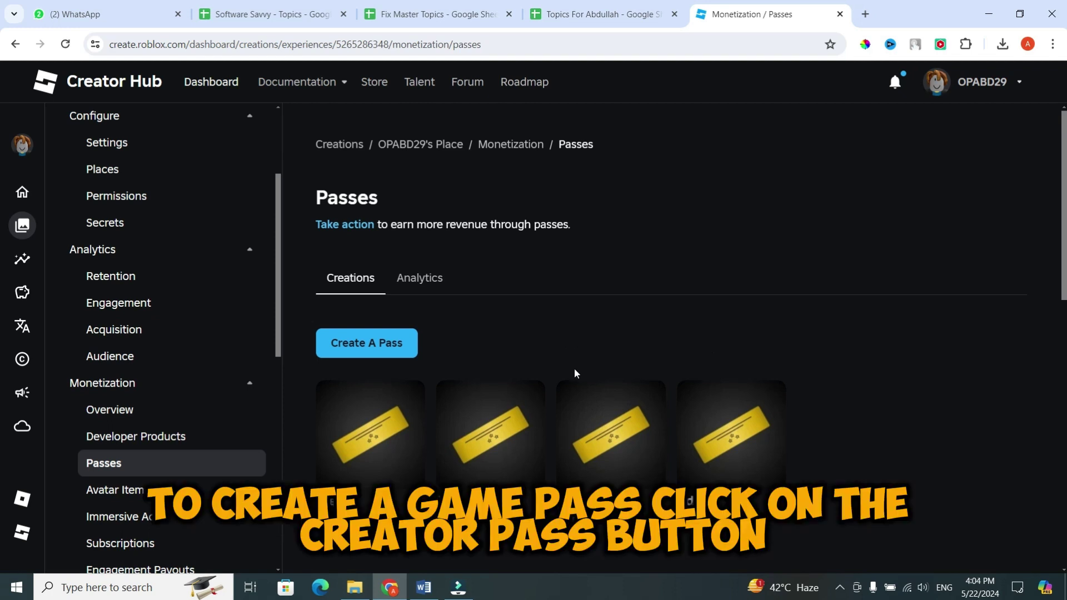
pyautogui.click(362, 348)
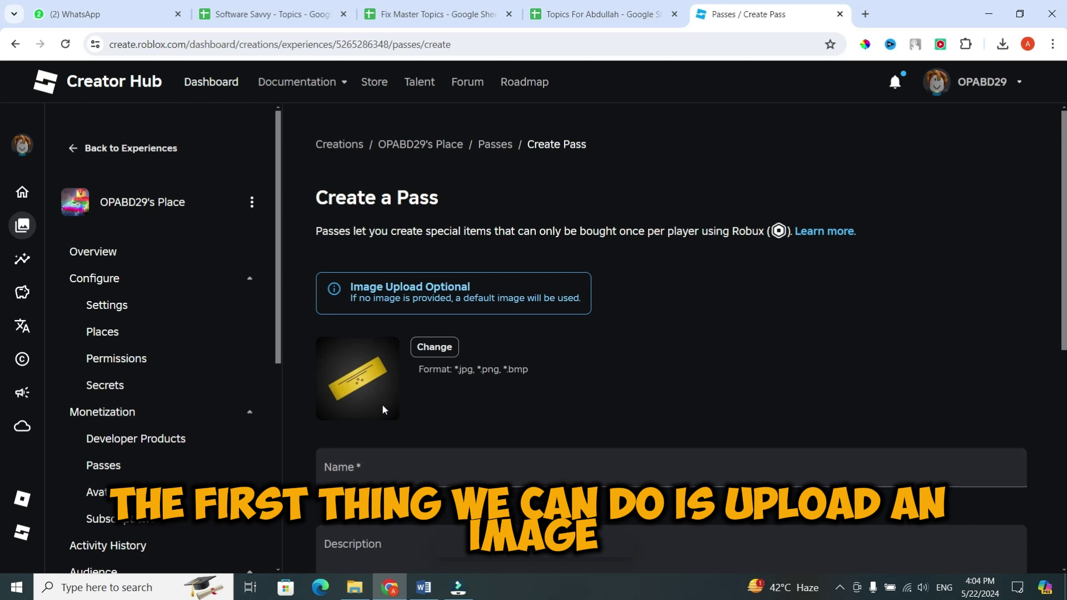
# - Upload the VIP gamepass icon PNG from Downloads as the pass image
pyautogui.click(426, 352)
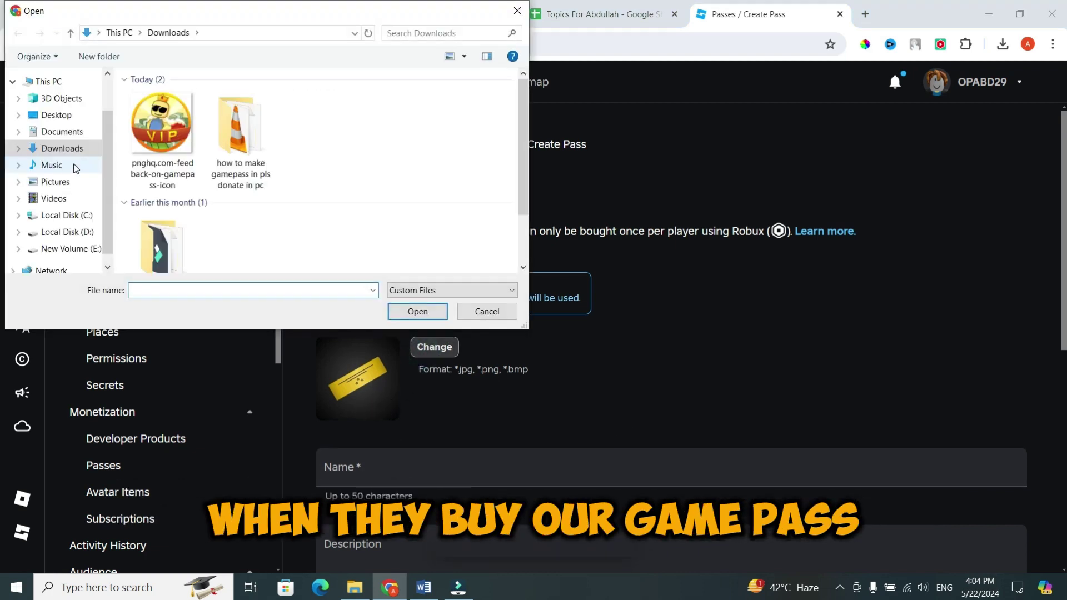
pyautogui.click(138, 138)
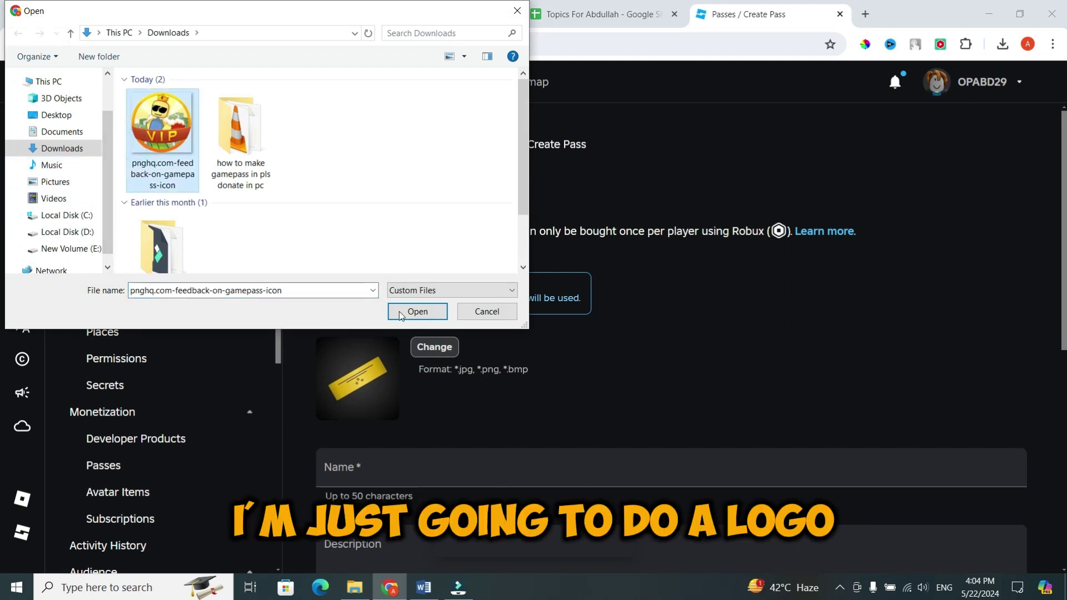
pyautogui.click(417, 312)
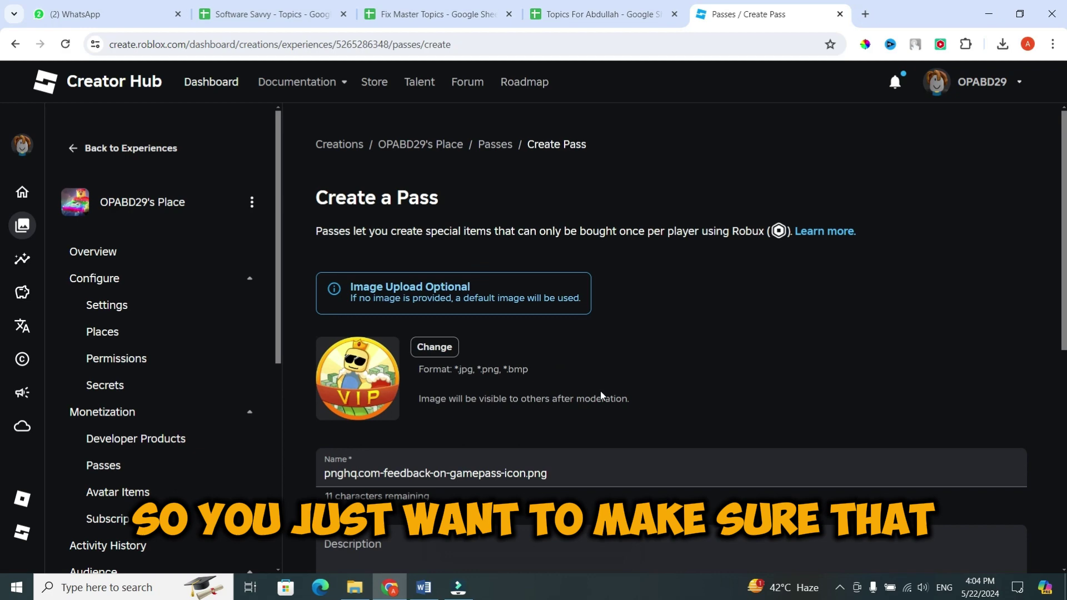
pyautogui.scroll(-2, 603, 393)
pyautogui.scroll(2, 501, 321)
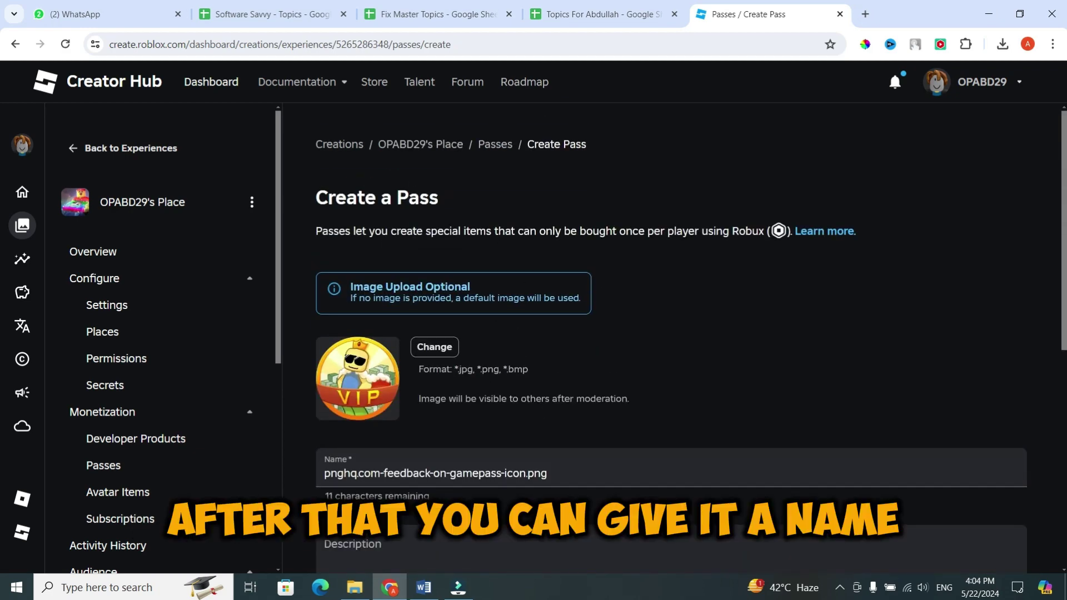
pyautogui.scroll(-2, 559, 427)
# - Replace the auto-filled name with 'free', add a description, and create the pass
pyautogui.click(570, 317)
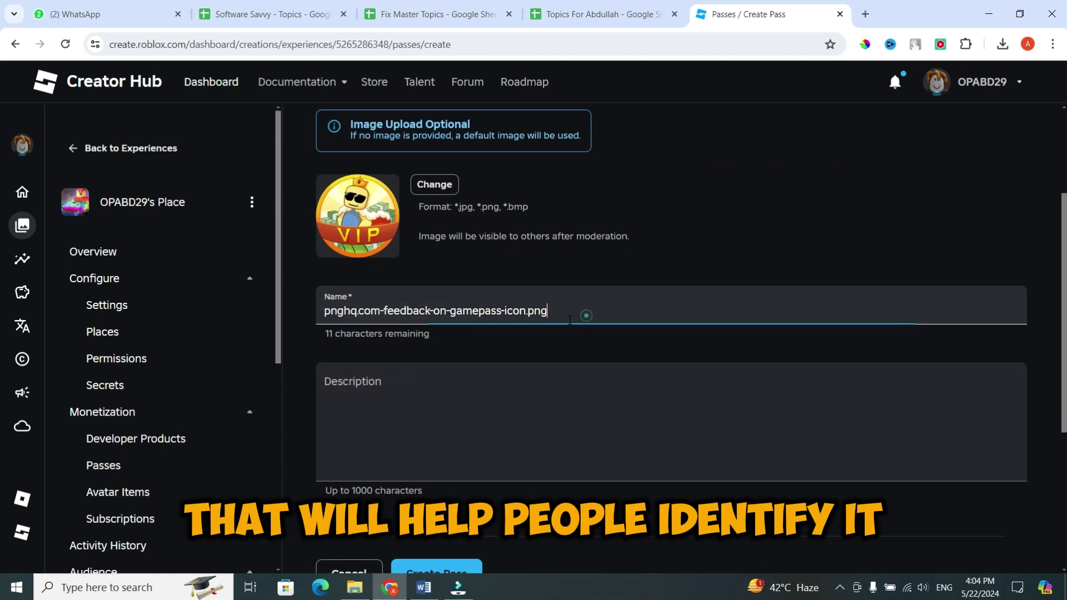
pyautogui.moveTo(570, 319); pyautogui.dragTo(304, 329)
pyautogui.press('BackSpace')
pyautogui.write('f')
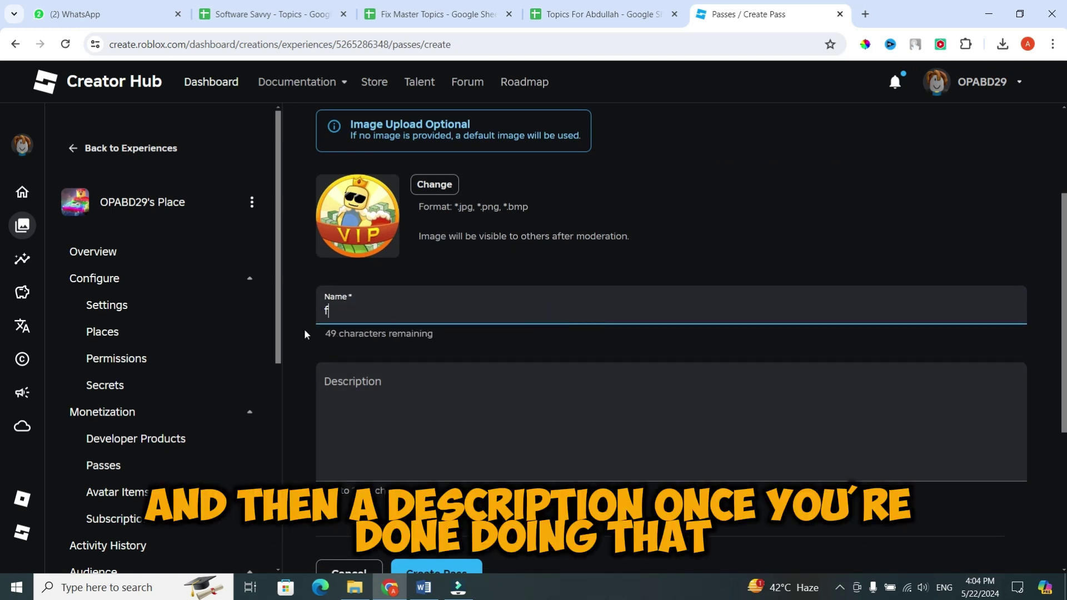
pyautogui.write('ree')
pyautogui.click(386, 392)
pyautogui.write('aaaaa')
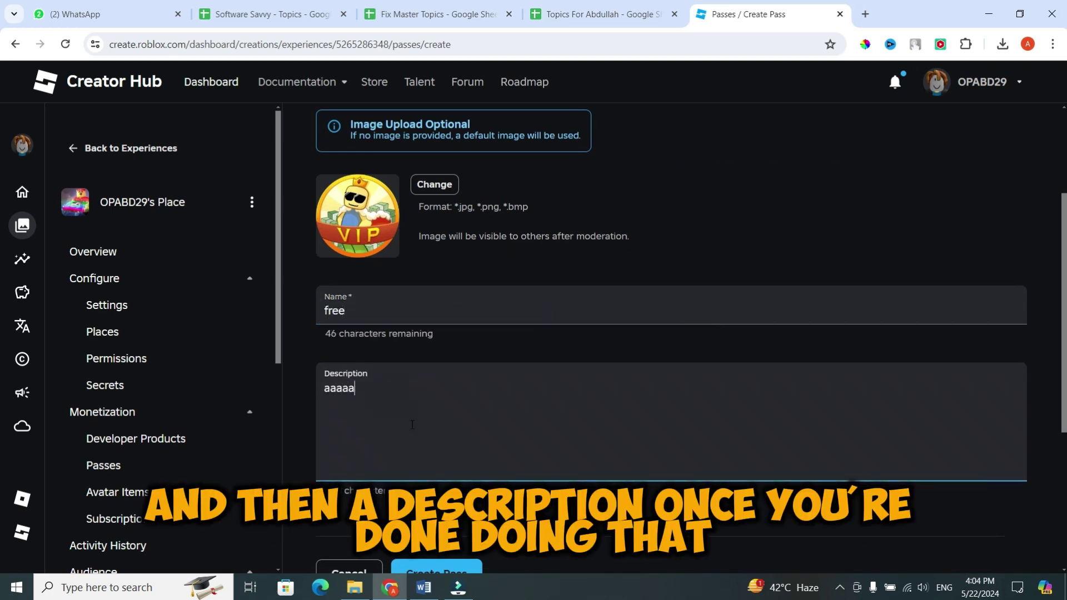
pyautogui.scroll(-2, 412, 425)
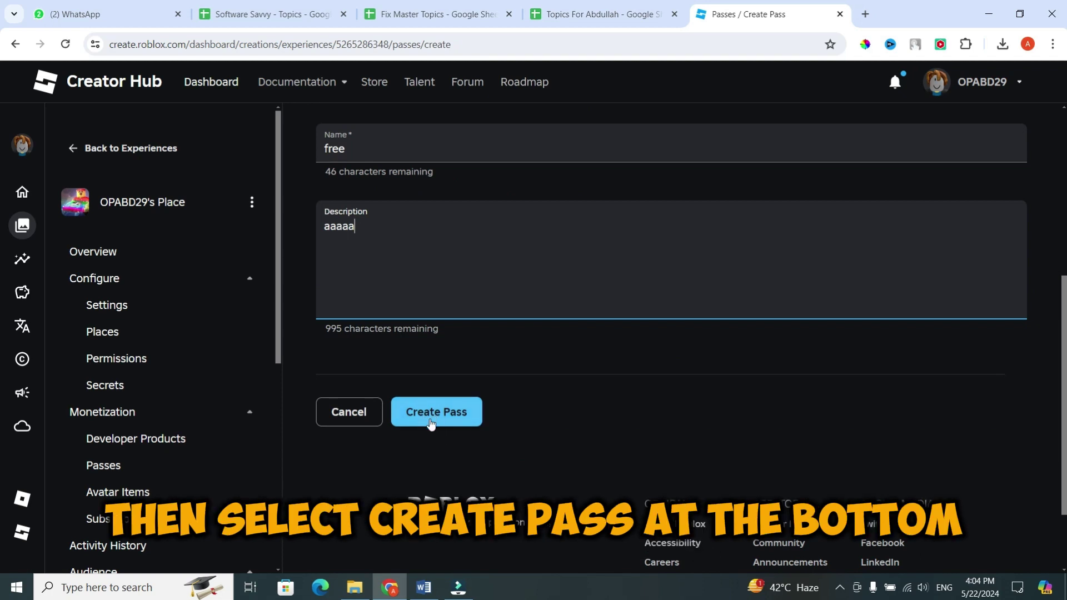
pyautogui.click(431, 422)
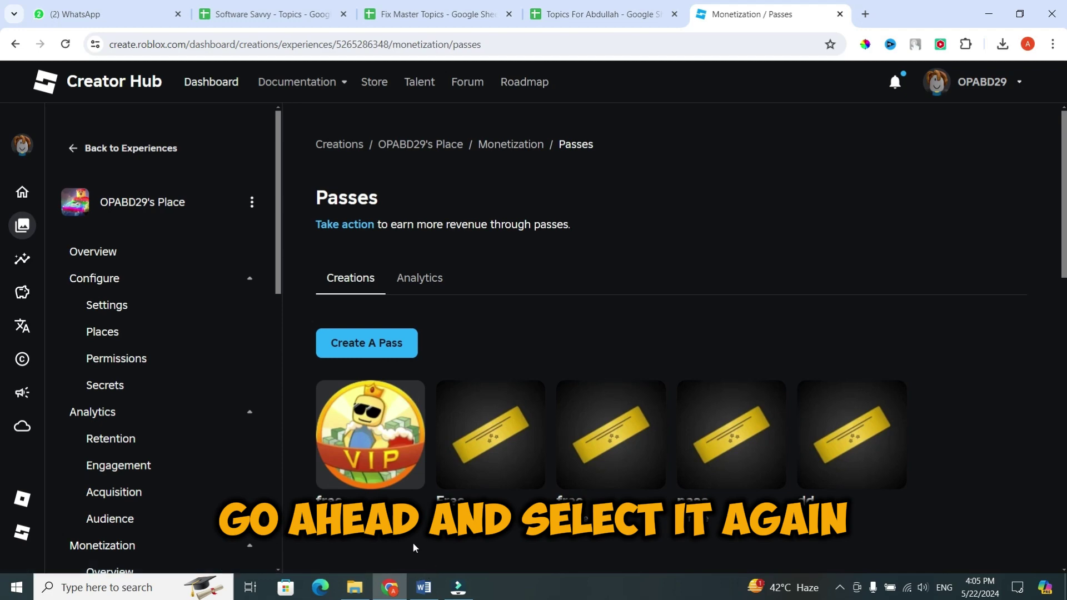
# - Open the new free pass and show its Sales page
pyautogui.click(367, 430)
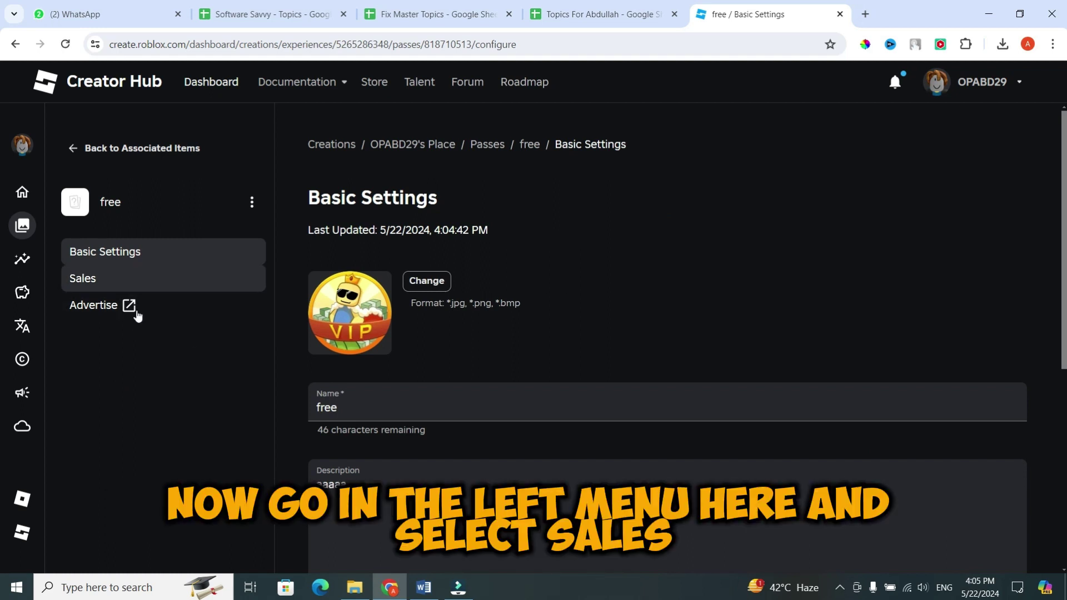
pyautogui.click(115, 283)
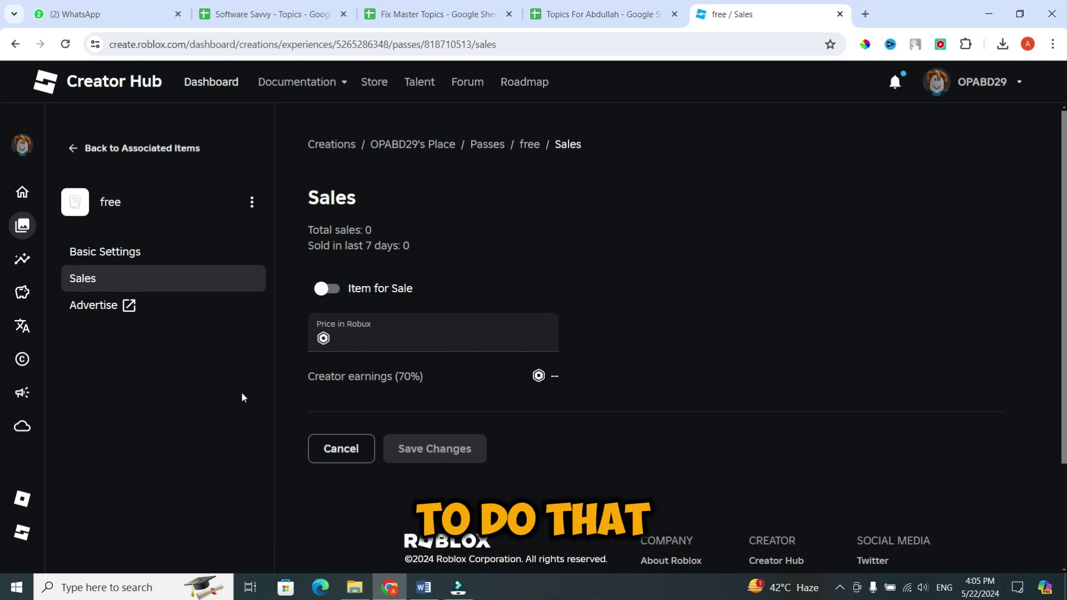
# - Mark the free pass as Item for Sale at 350 Robux and save
pyautogui.click(327, 288)
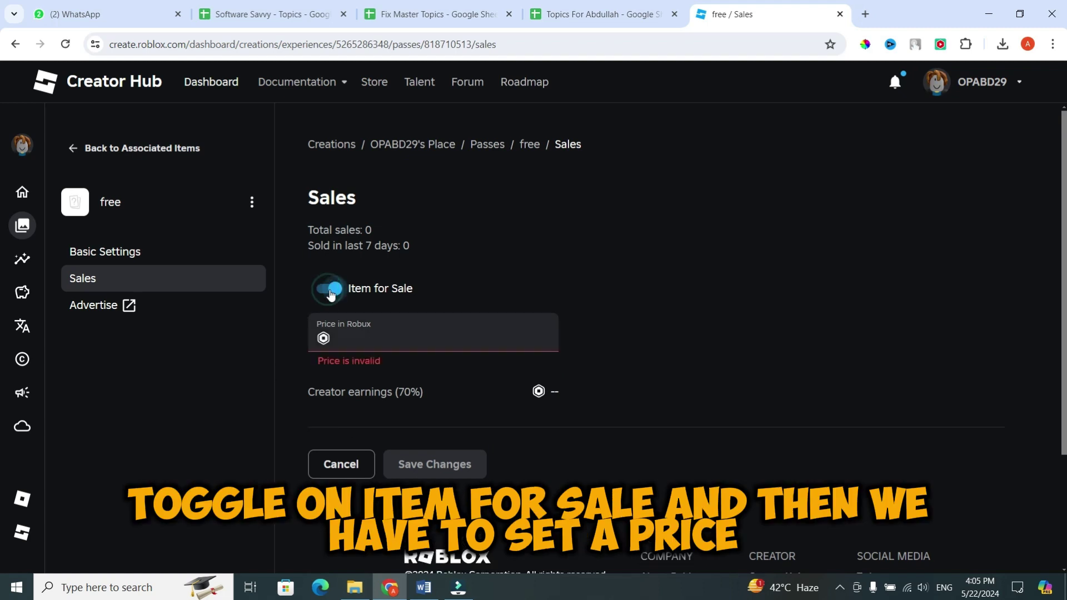
pyautogui.click(368, 342)
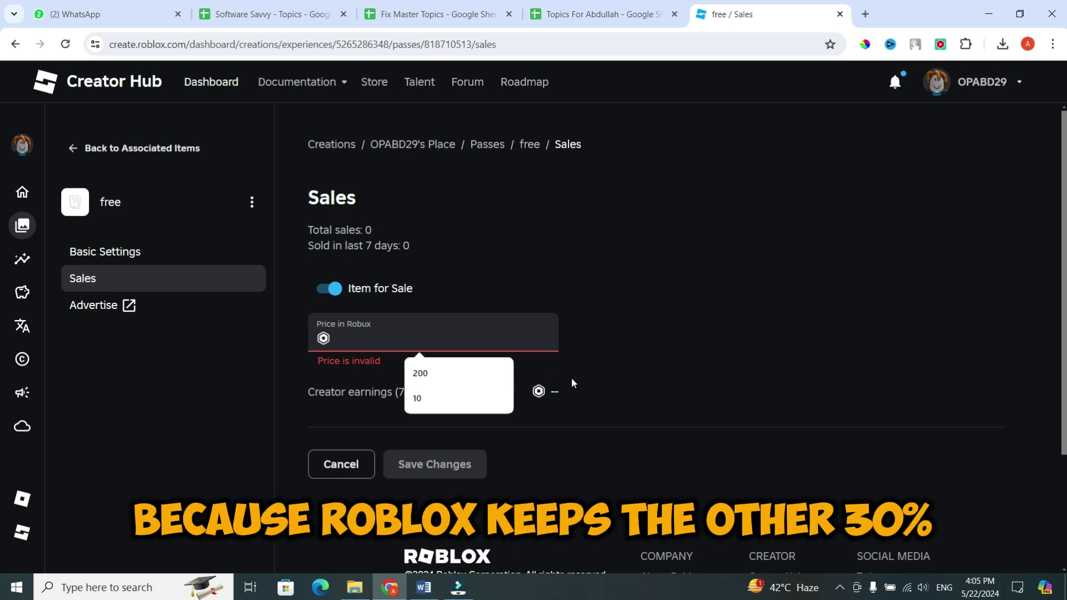
pyautogui.click(587, 378)
pyautogui.moveTo(423, 392); pyautogui.dragTo(297, 402)
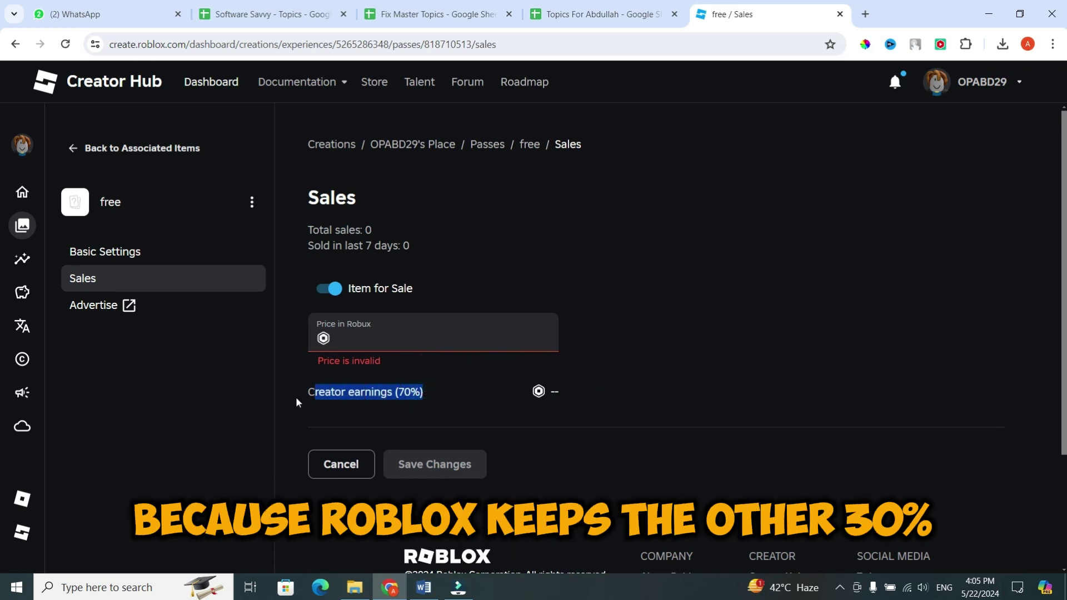
pyautogui.click(297, 401)
pyautogui.click(398, 341)
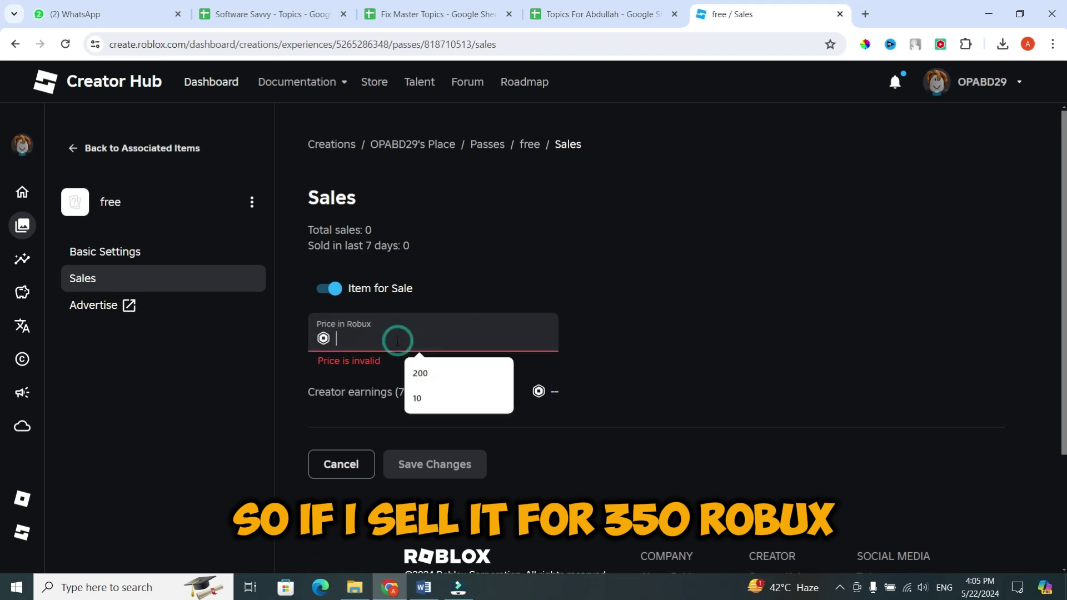
pyautogui.write('35')
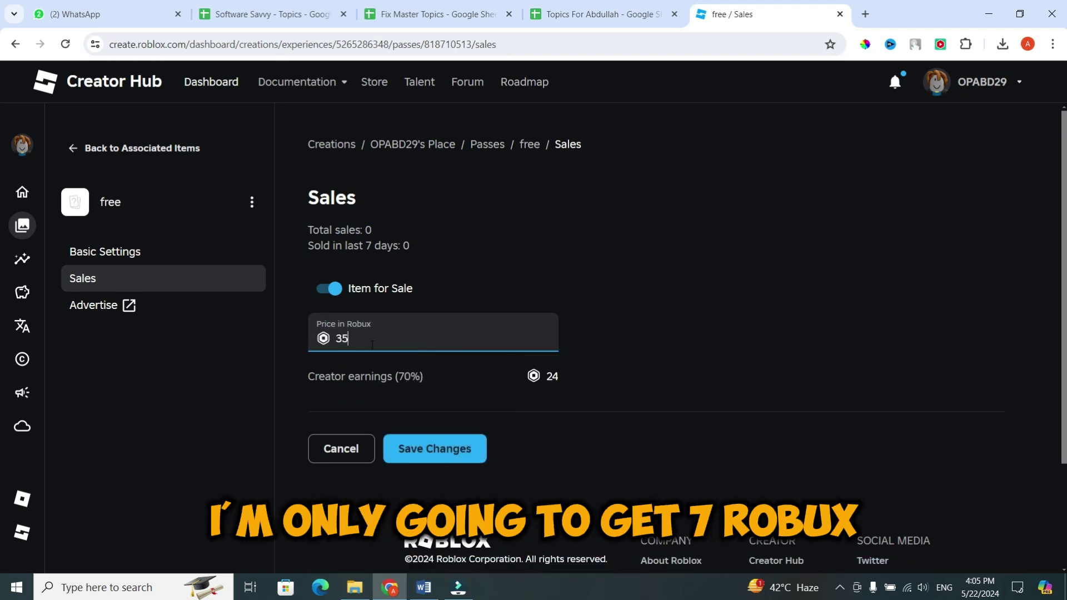
pyautogui.write('0')
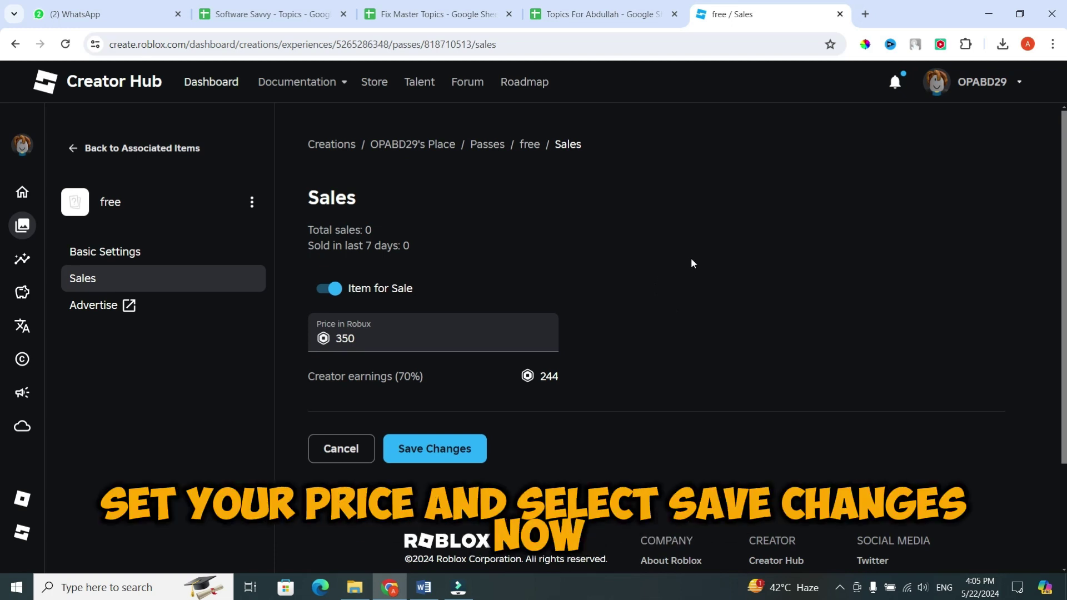
pyautogui.click(443, 448)
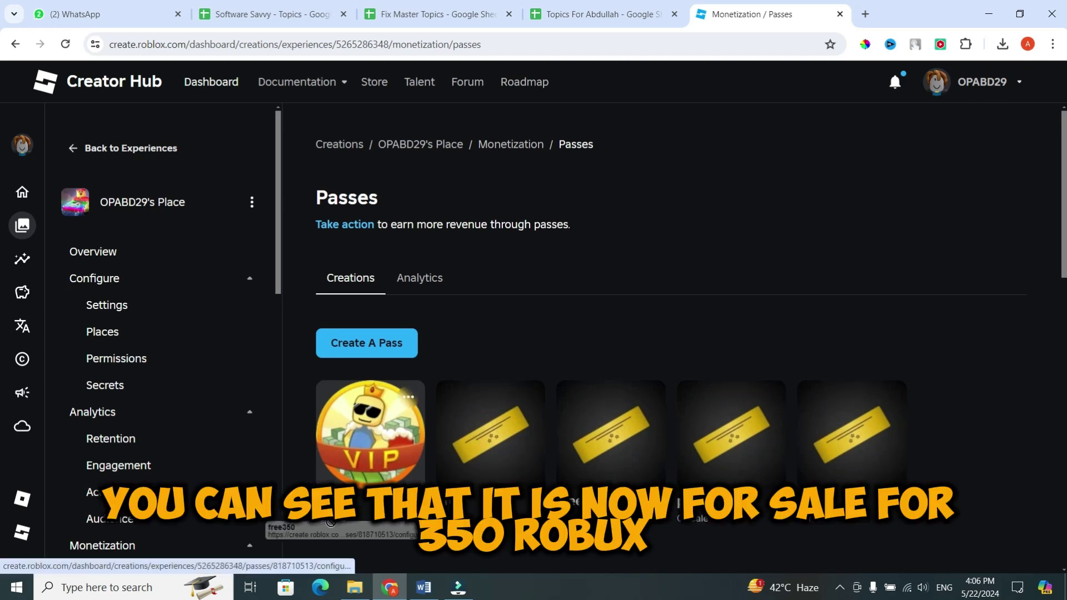
pyautogui.moveTo(371, 434)
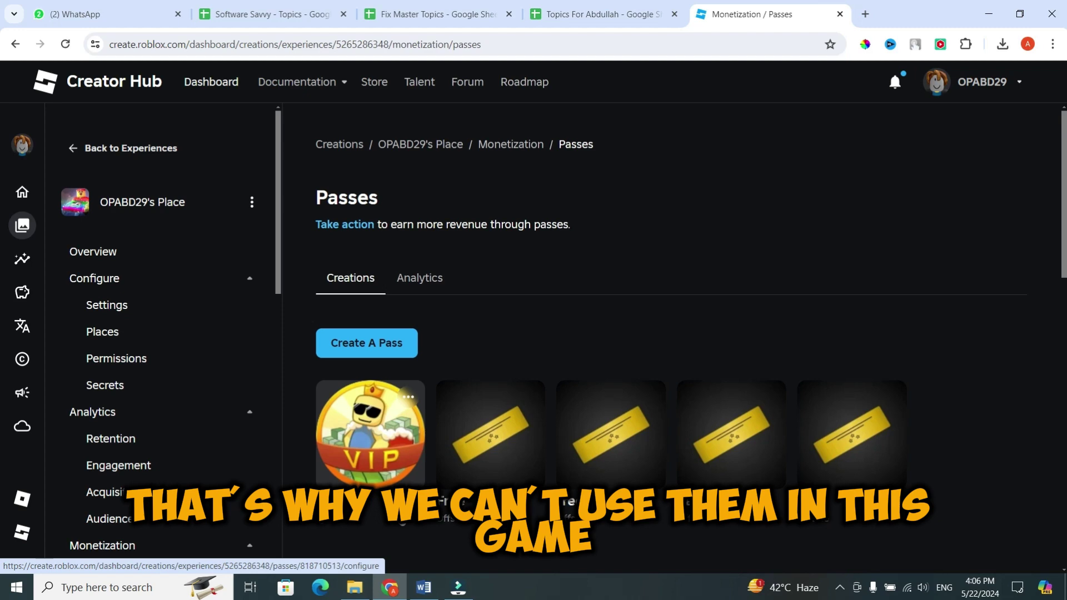
# - Raise the system volume while Pls Donate loads
pyautogui.press('XF86AudioRaiseVolume')
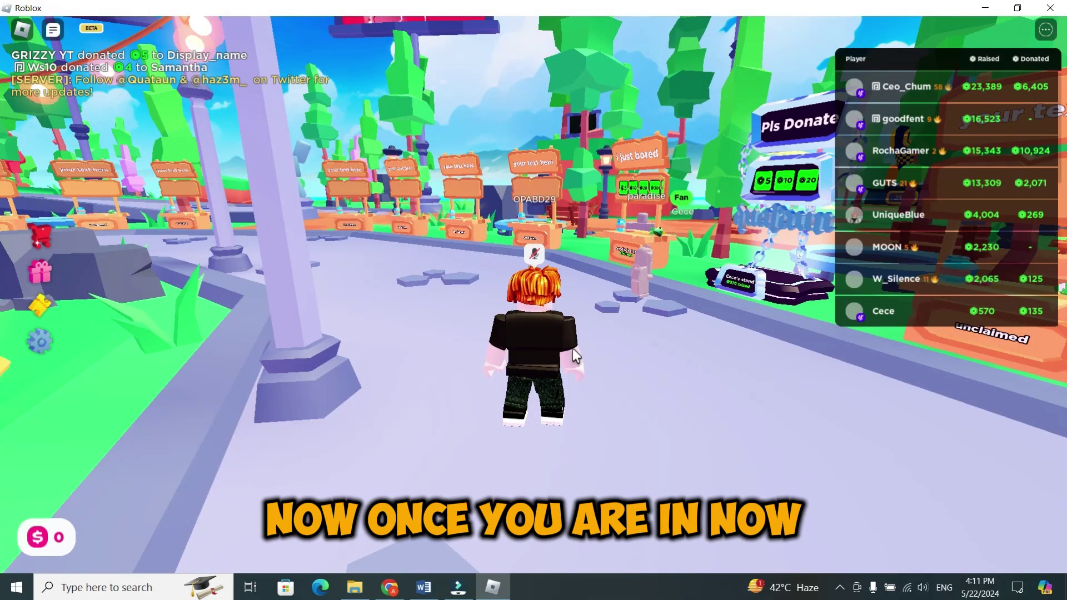
# - Walk the avatar to an unclaimed Pls Donate stand and claim it
pyautogui.press('w')
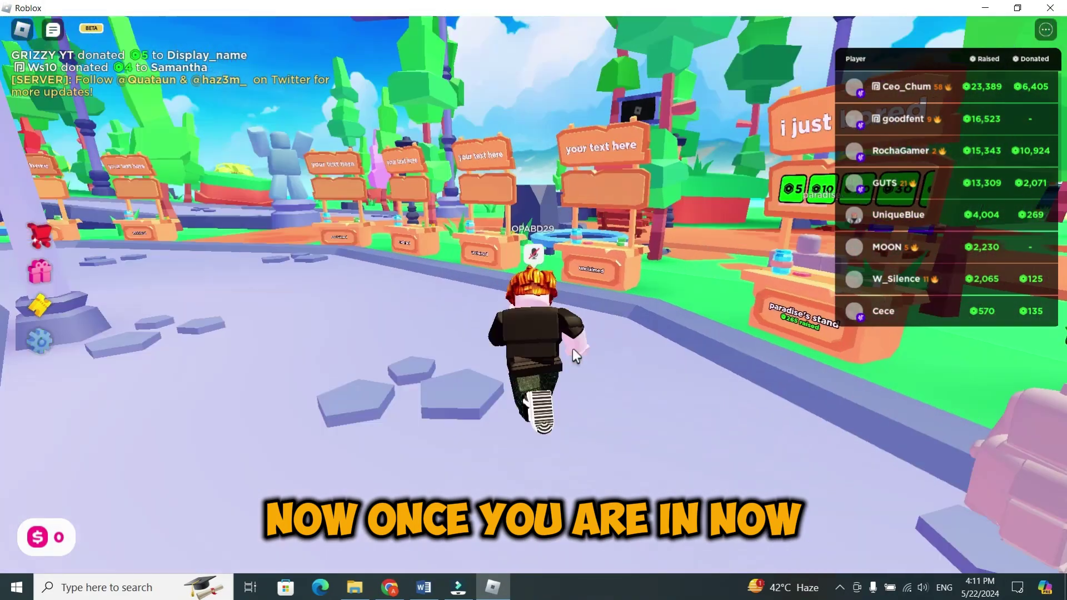
pyautogui.press('w')
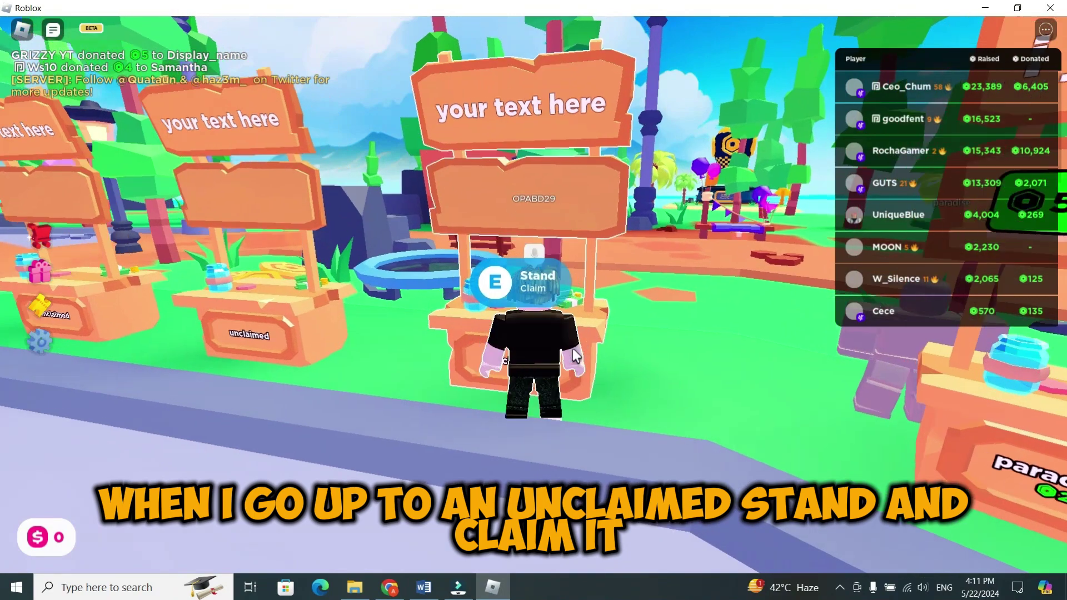
pyautogui.press('e')
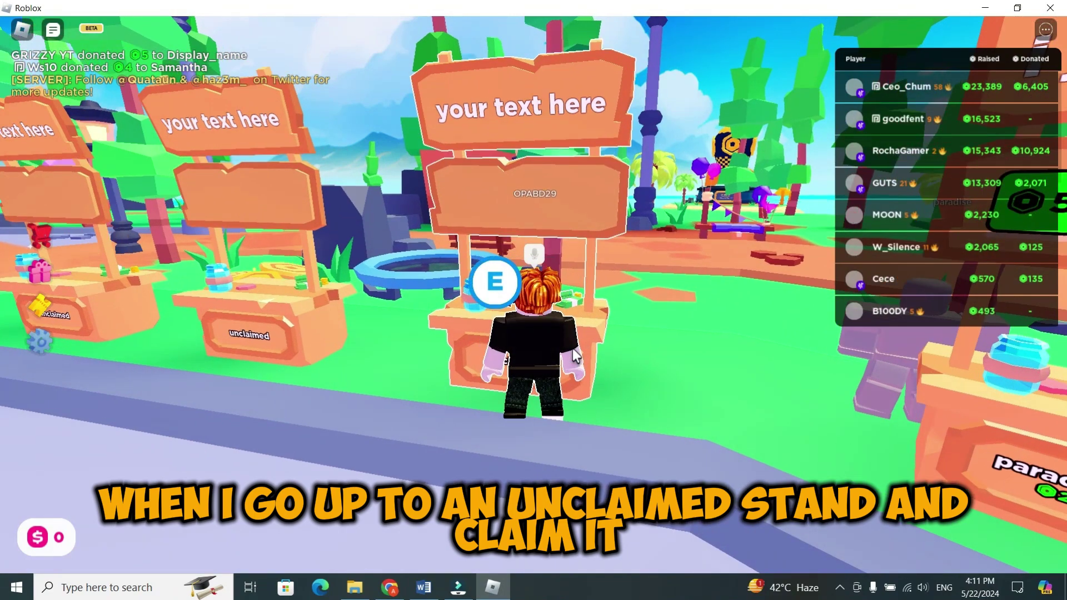